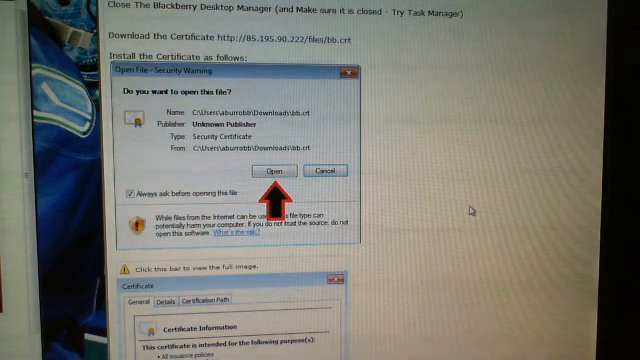
pyautogui.scroll(-3, 471, 210)
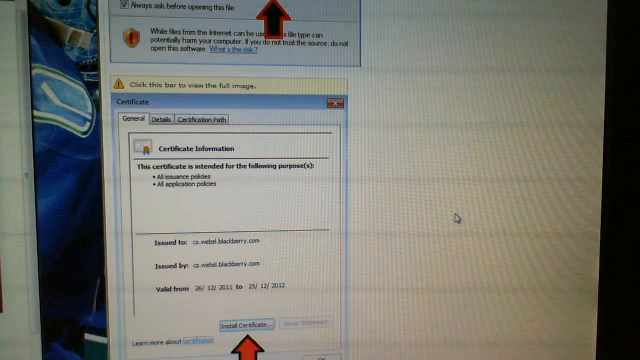
pyautogui.scroll(3, 456, 219)
pyautogui.scroll(2, 456, 219)
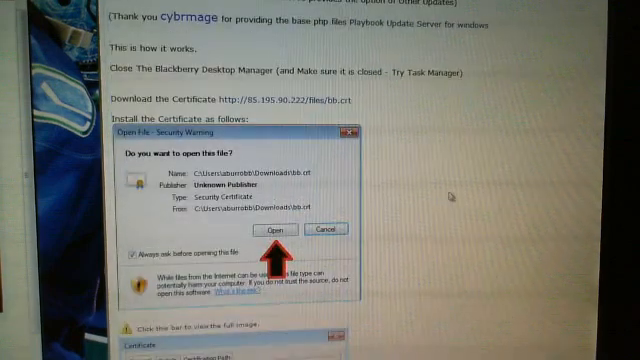
pyautogui.scroll(-2, 170, 34)
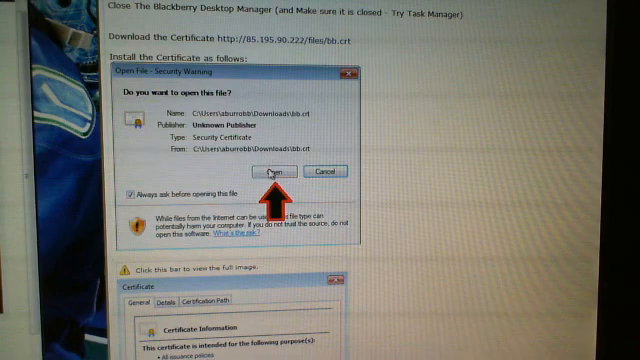
pyautogui.scroll(-3, 266, 156)
pyautogui.scroll(-2, 270, 170)
pyautogui.scroll(-3, 272, 175)
pyautogui.scroll(-2, 272, 175)
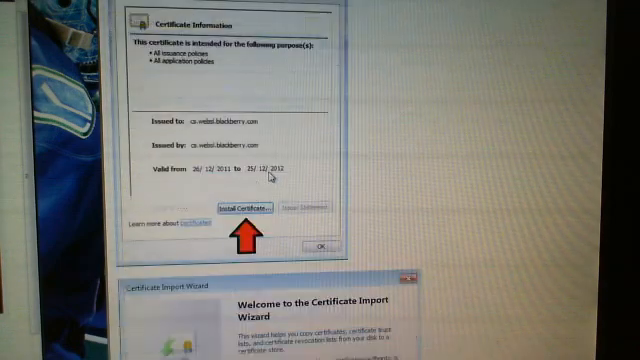
pyautogui.scroll(-2, 270, 177)
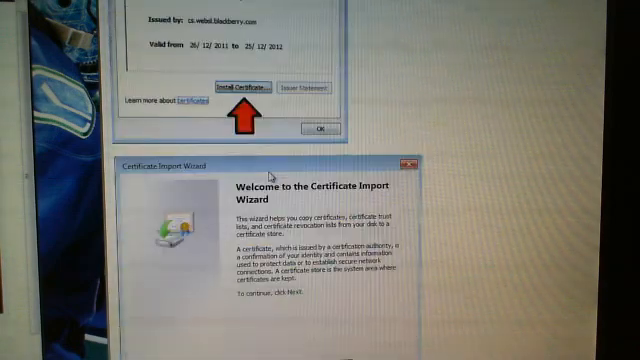
pyautogui.scroll(-3, 270, 177)
pyautogui.scroll(-2, 330, 210)
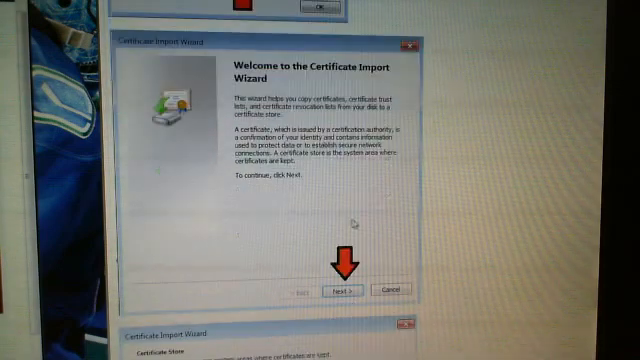
pyautogui.scroll(-3, 334, 213)
pyautogui.scroll(-3, 340, 225)
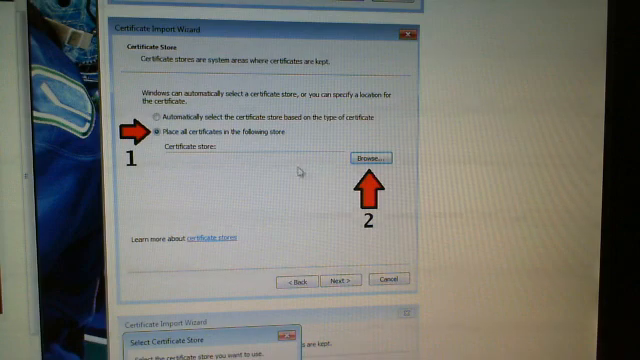
pyautogui.scroll(-3, 286, 145)
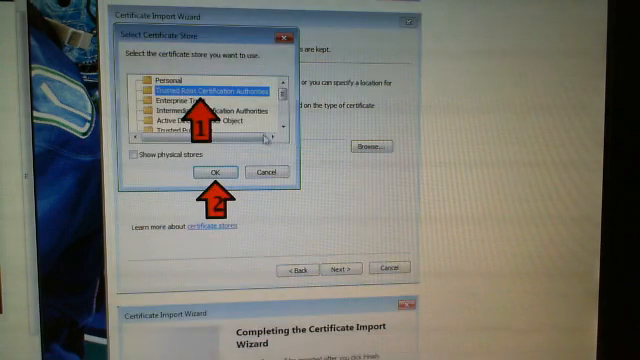
pyautogui.scroll(-2, 250, 120)
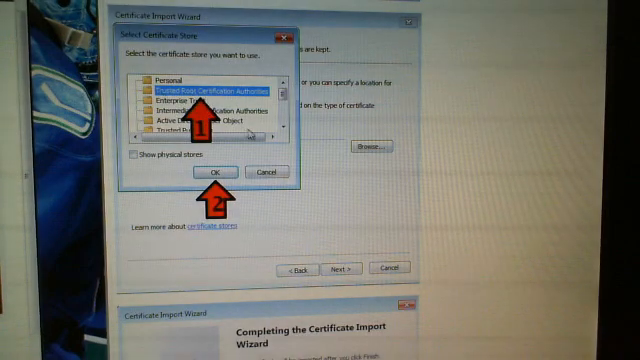
pyautogui.scroll(-3, 253, 137)
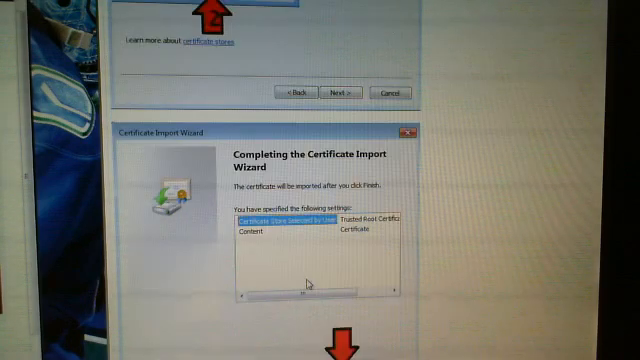
pyautogui.scroll(-3, 353, 311)
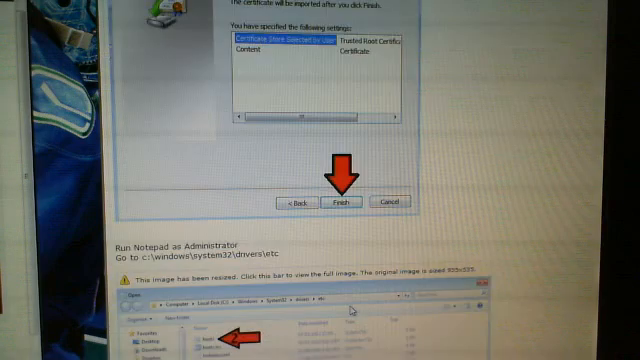
pyautogui.scroll(-2, 320, 250)
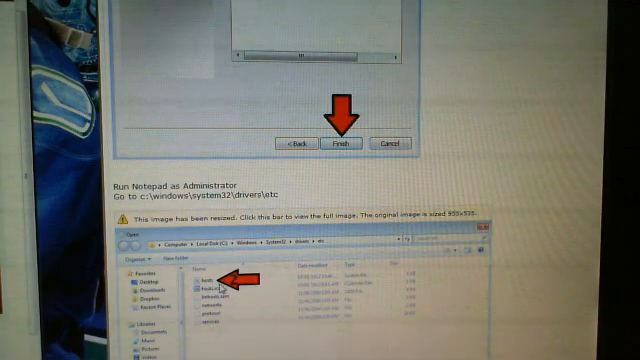
pyautogui.scroll(-2, 215, 287)
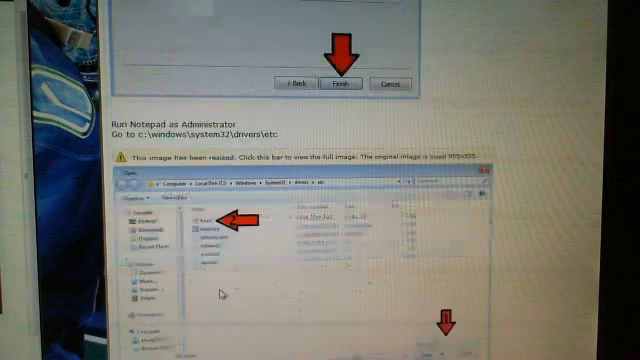
pyautogui.scroll(-2, 228, 259)
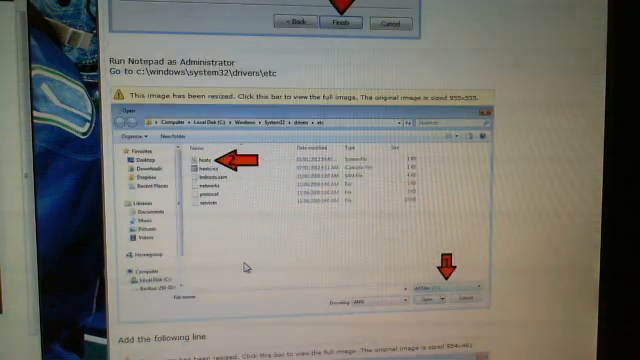
pyautogui.scroll(-3, 237, 216)
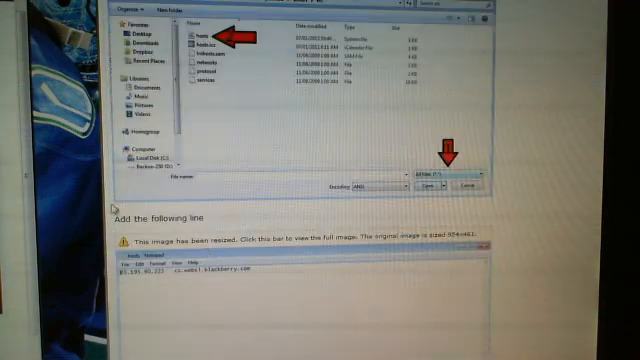
pyautogui.scroll(-2, 186, 230)
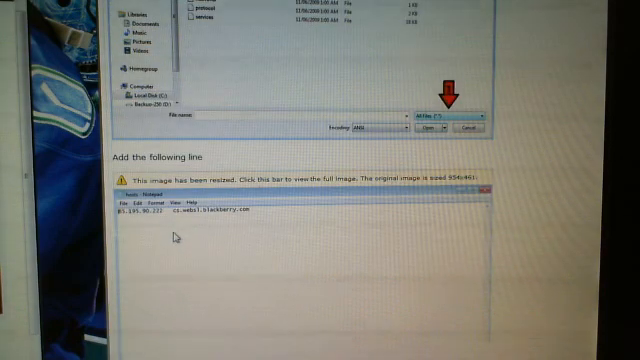
pyautogui.scroll(-2, 175, 237)
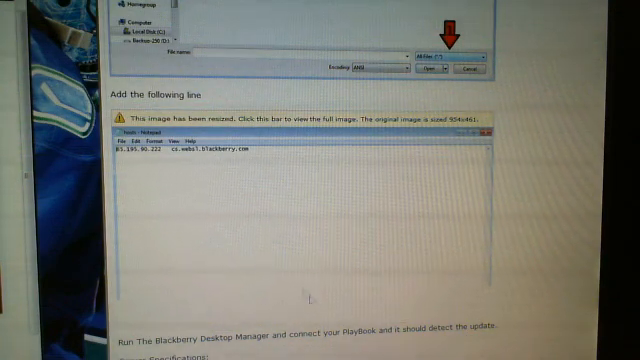
pyautogui.scroll(-2, 151, 226)
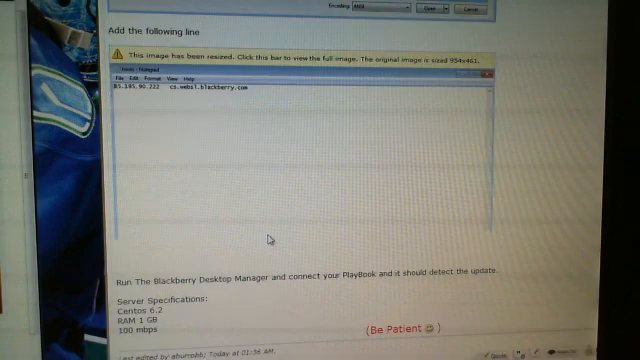
pyautogui.scroll(3, 269, 239)
pyautogui.scroll(3, 269, 239)
pyautogui.scroll(3, 269, 239)
pyautogui.scroll(2, 269, 239)
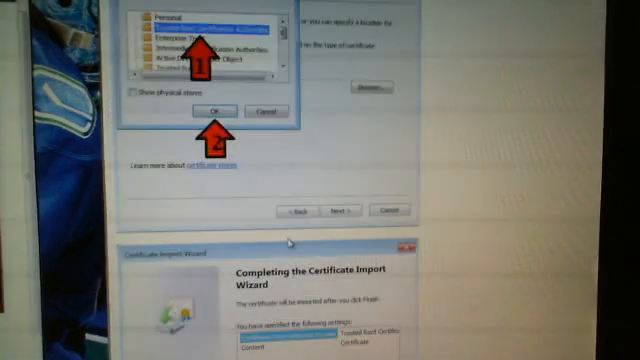
pyautogui.scroll(3, 289, 243)
pyautogui.scroll(3, 289, 243)
pyautogui.scroll(2, 289, 243)
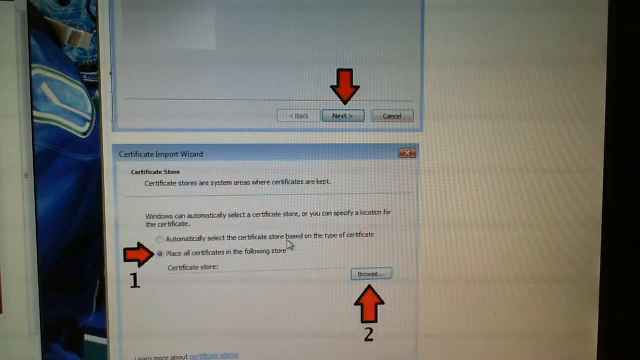
pyautogui.scroll(3, 289, 243)
pyautogui.scroll(3, 289, 243)
pyautogui.scroll(2, 289, 243)
pyautogui.scroll(3, 289, 243)
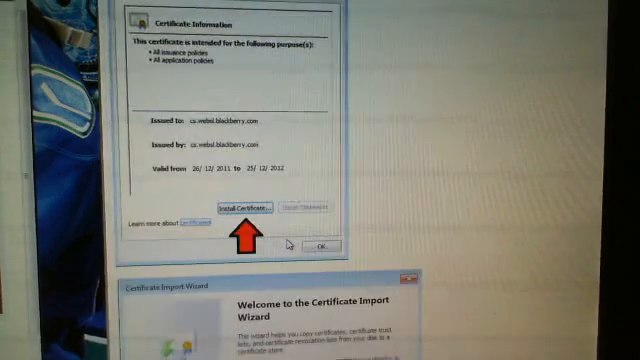
pyautogui.scroll(3, 289, 244)
pyautogui.scroll(3, 289, 244)
pyautogui.scroll(3, 289, 244)
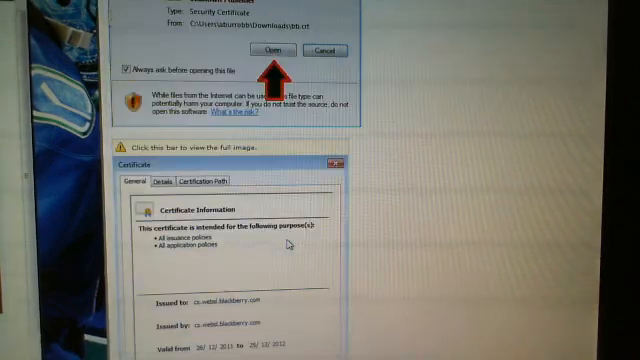
pyautogui.scroll(8, 289, 244)
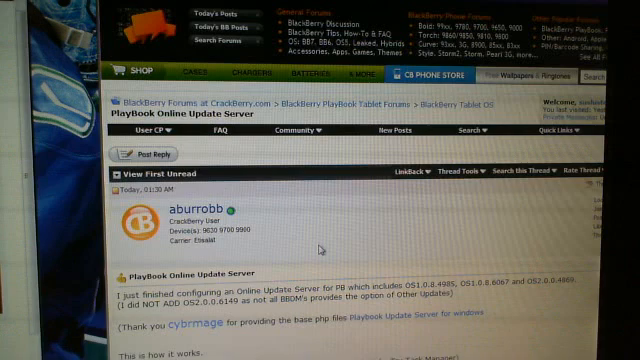
pyautogui.scroll(-2, 320, 249)
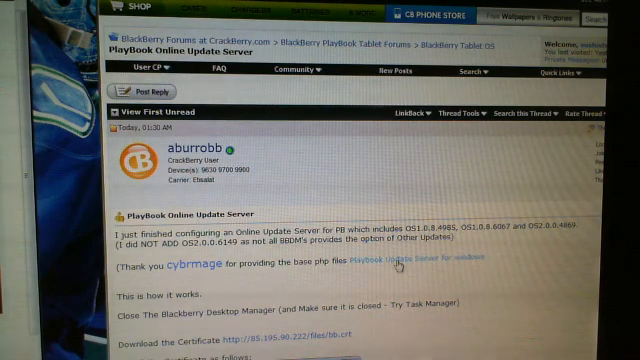
pyautogui.scroll(-5, 567, 234)
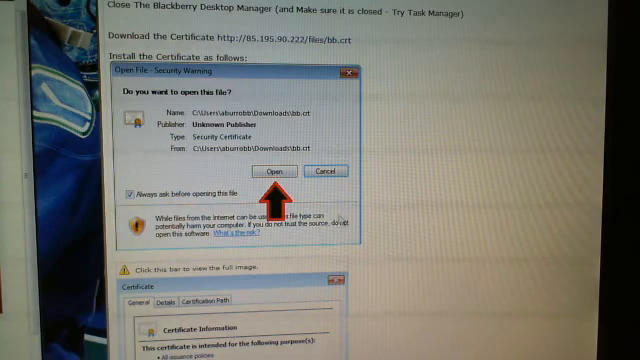
pyautogui.scroll(-4, 340, 218)
pyautogui.scroll(-4, 340, 218)
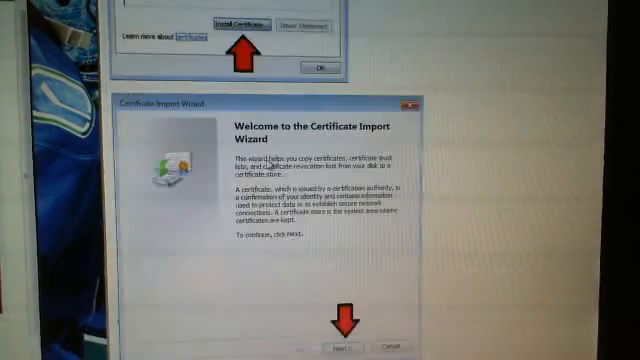
pyautogui.scroll(-3, 270, 162)
pyautogui.scroll(-4, 294, 172)
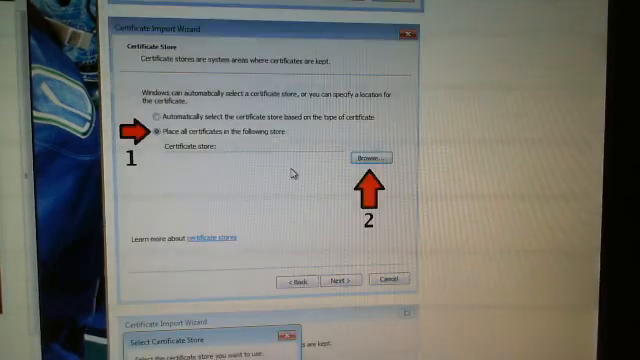
pyautogui.scroll(-3, 293, 173)
pyautogui.scroll(-3, 293, 173)
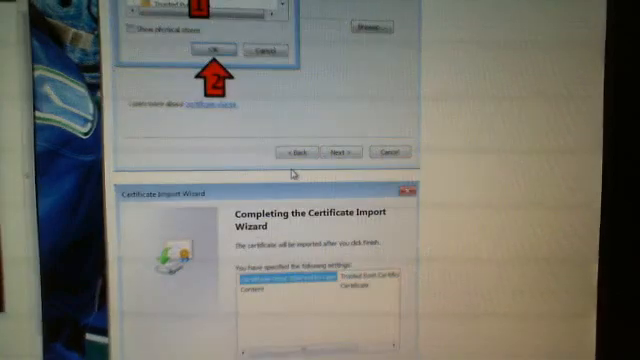
pyautogui.scroll(-3, 293, 173)
pyautogui.scroll(-3, 293, 173)
pyautogui.scroll(-2, 293, 173)
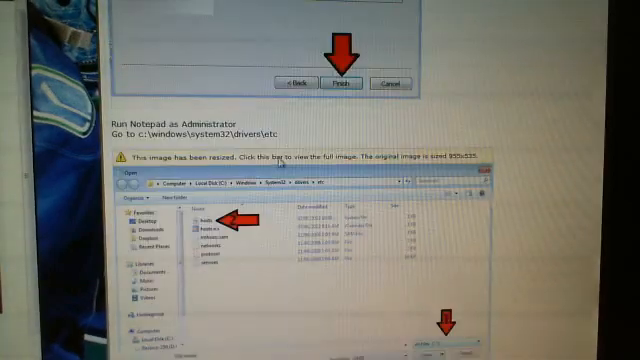
pyautogui.scroll(-2, 278, 162)
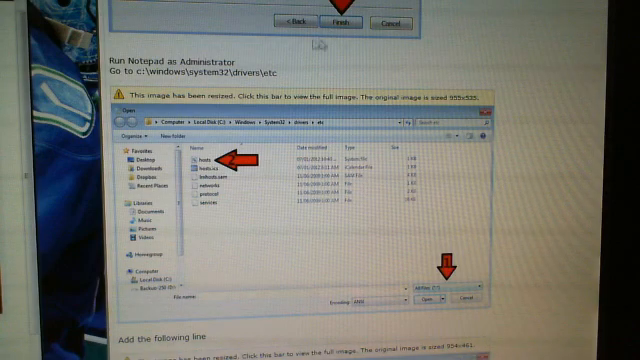
pyautogui.scroll(-1, 155, 107)
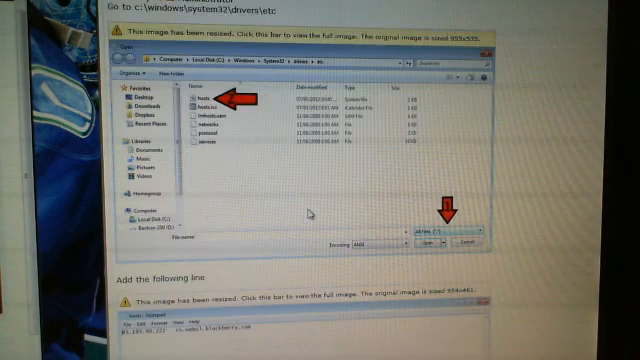
pyautogui.scroll(-2, 310, 214)
pyautogui.scroll(-1, 310, 214)
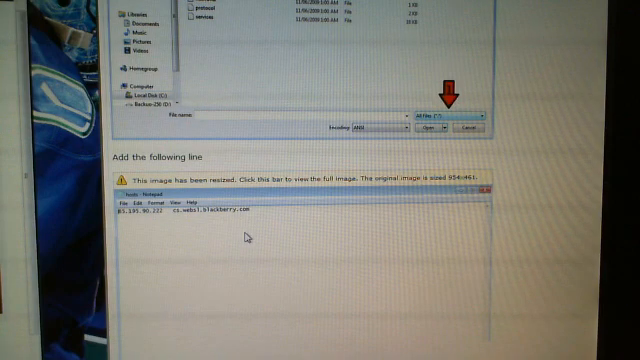
pyautogui.scroll(5, 248, 237)
pyautogui.scroll(5, 284, 188)
pyautogui.scroll(5, 284, 188)
pyautogui.scroll(3, 284, 188)
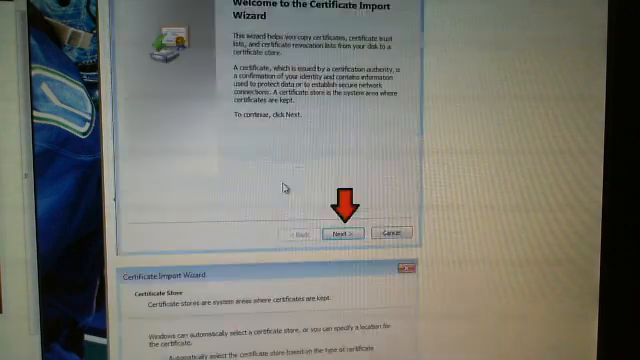